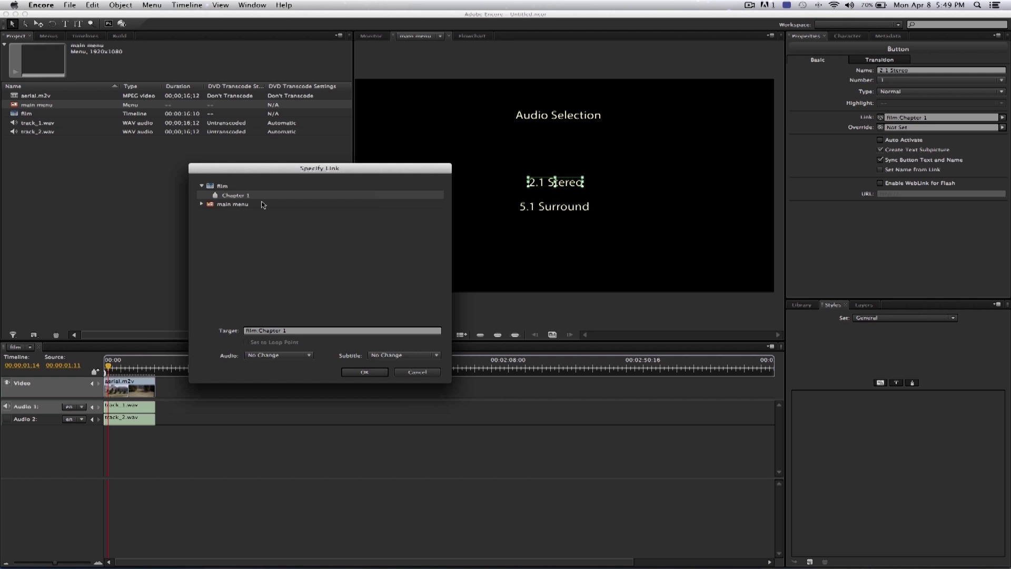
# Step: Set the 2.1 Stereo button's link to film Chapter 1 with audio track 1
pyautogui.click(269, 355)
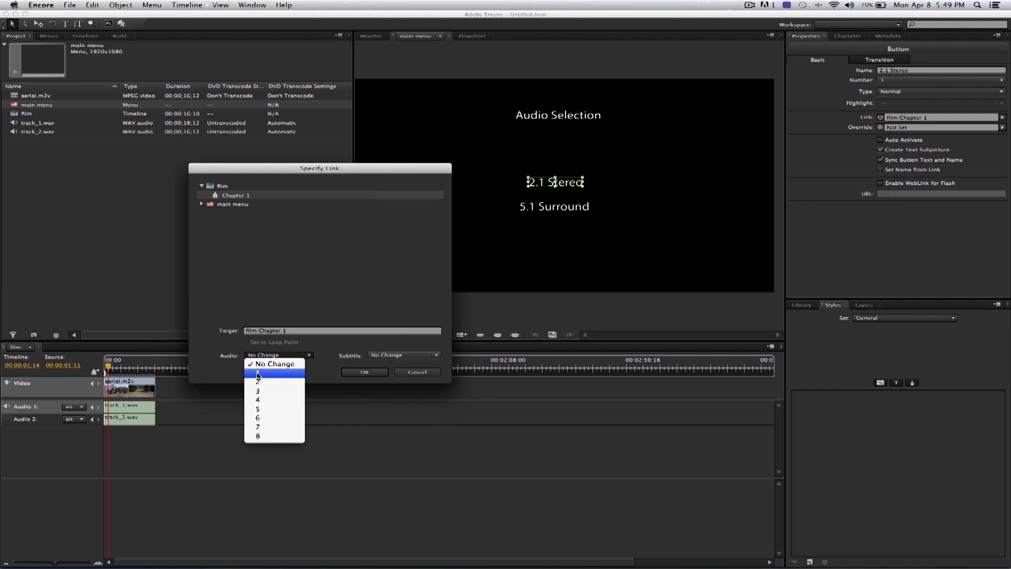
pyautogui.click(258, 375)
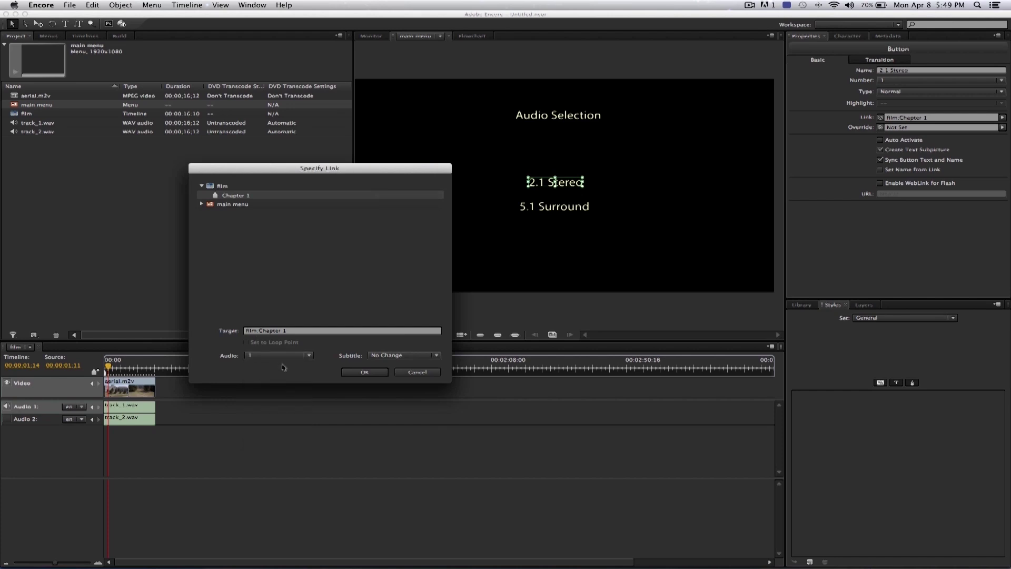
pyautogui.click(397, 361)
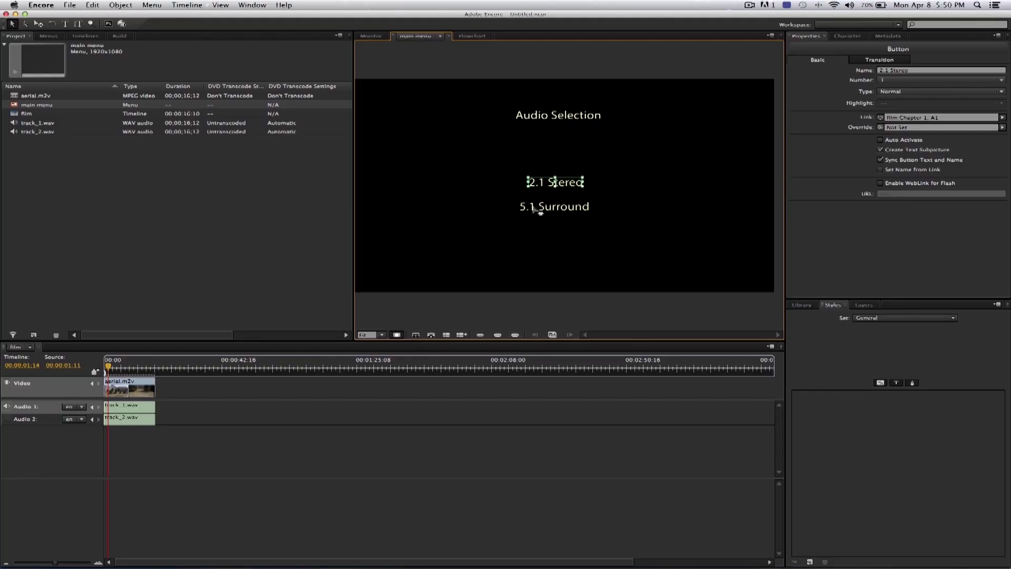
# Step: Link the 5.1 Surround button to film Chapter 1 with audio track 2
pyautogui.click(536, 210)
pyautogui.rightClick(538, 207)
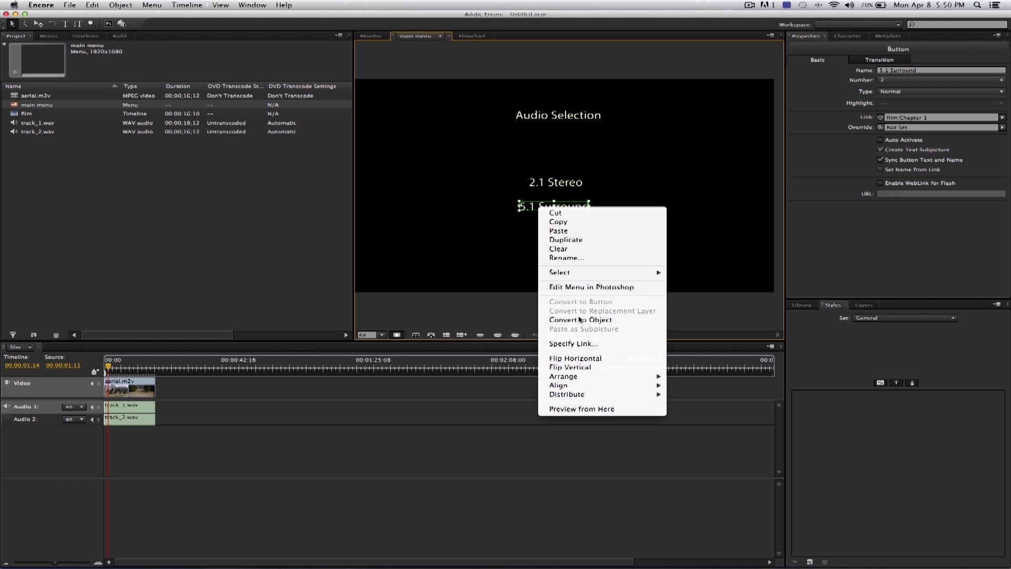
pyautogui.click(574, 343)
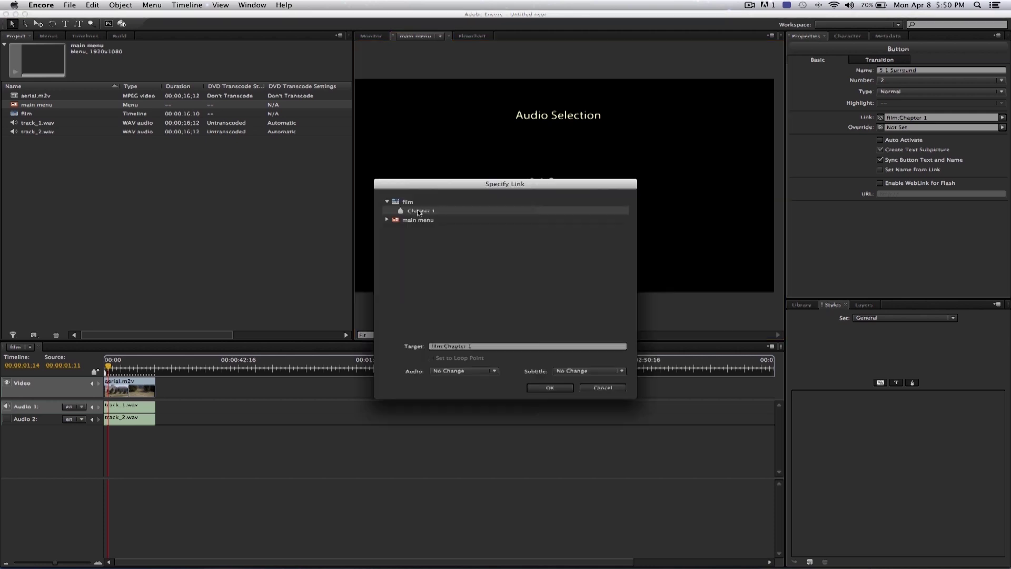
pyautogui.click(449, 372)
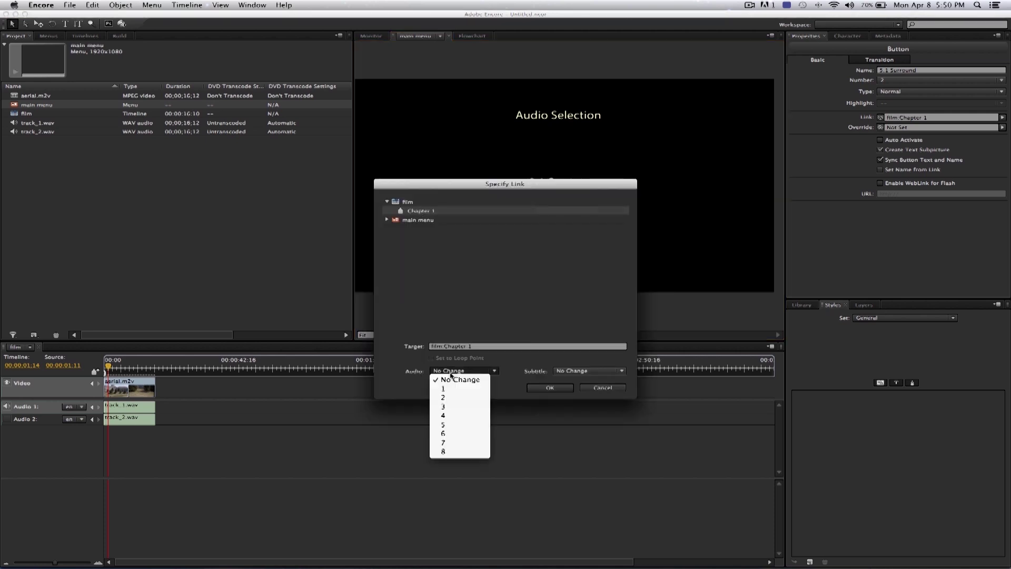
pyautogui.click(448, 399)
pyautogui.click(549, 389)
# Step: Preview the project from the Audio Selection menu and try both the 2.1 Stereo and 5.1 Surround buttons
pyautogui.click(507, 267)
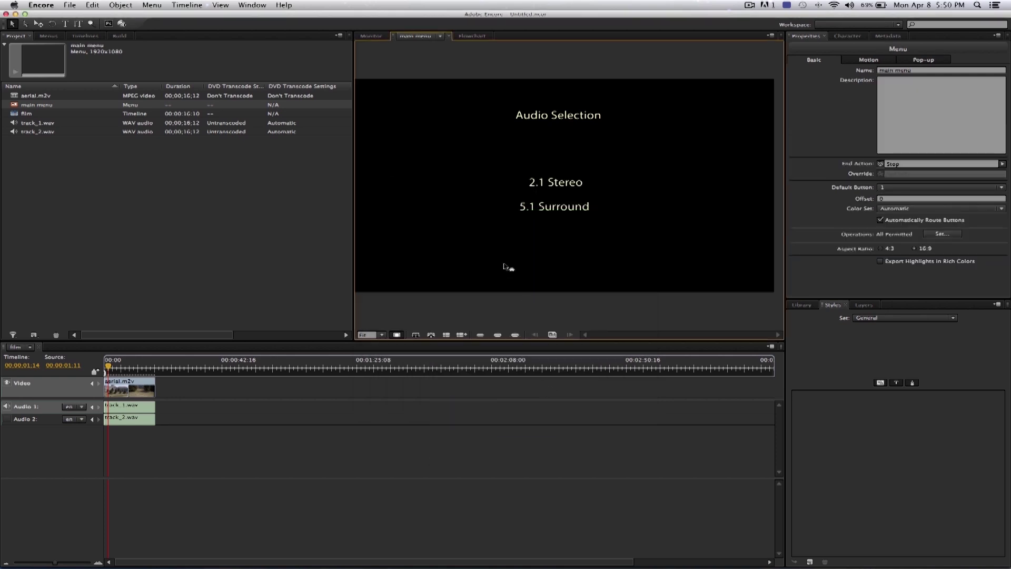
pyautogui.rightClick(472, 256)
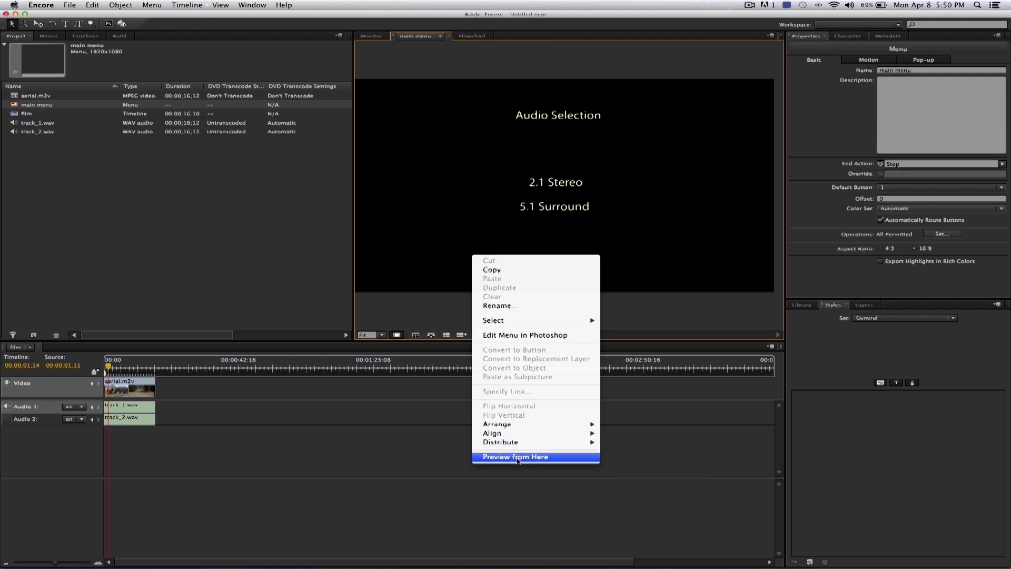
pyautogui.click(517, 457)
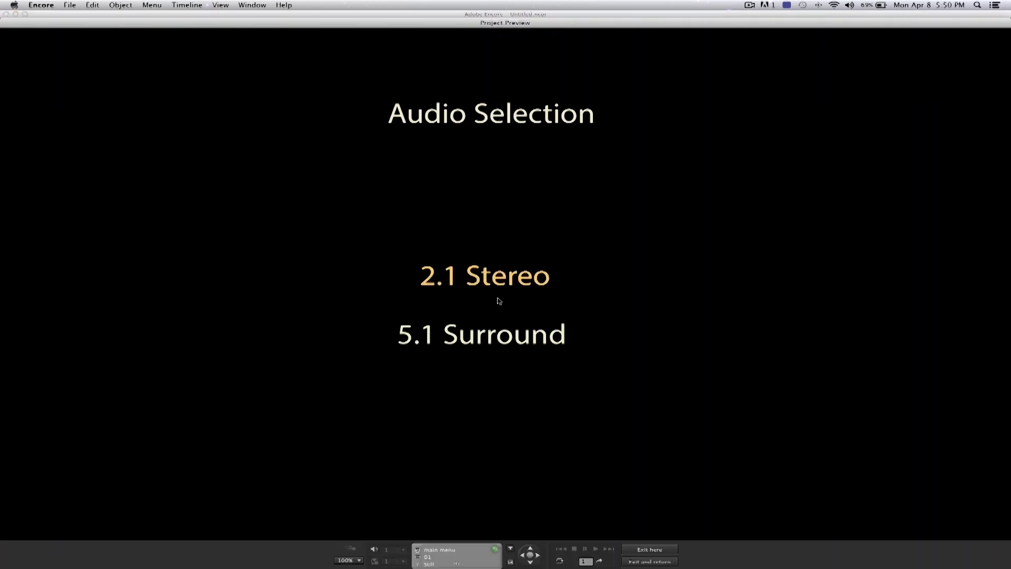
pyautogui.click(475, 280)
pyautogui.click(463, 337)
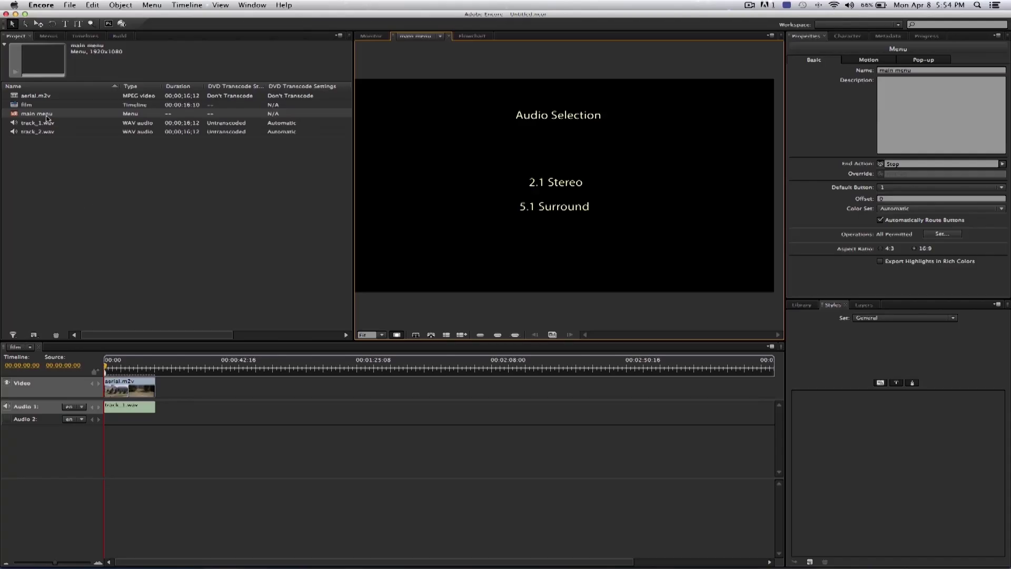
# Step: Rename the existing main menu in the project to "audio"
pyautogui.rightClick(46, 116)
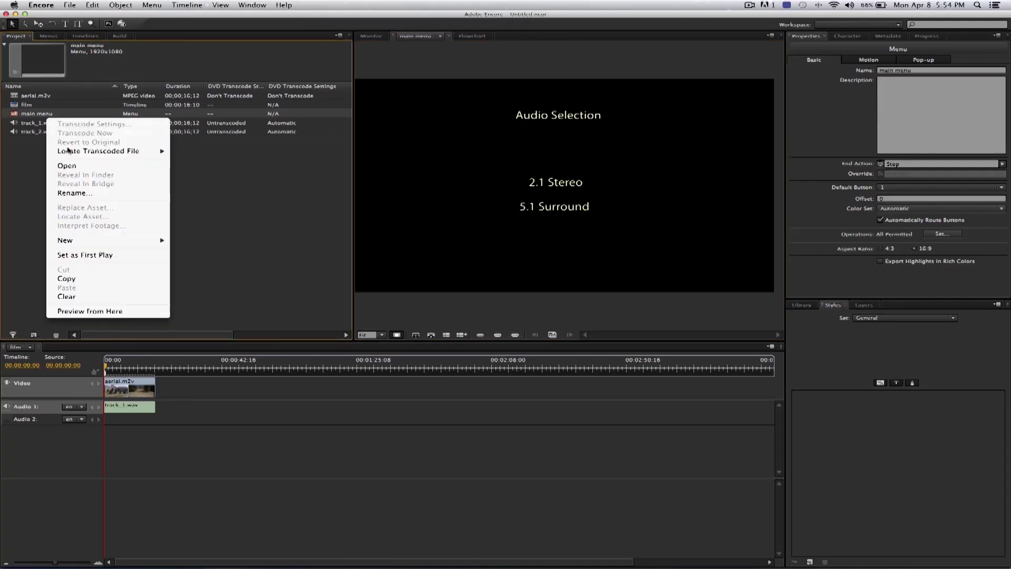
pyautogui.click(83, 197)
pyautogui.write('a')
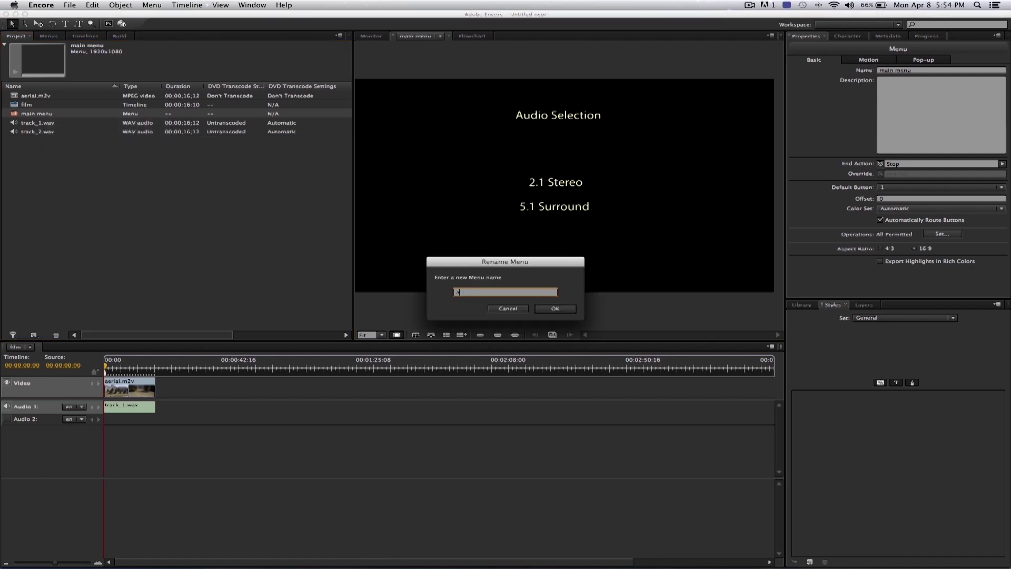
pyautogui.press('Return')
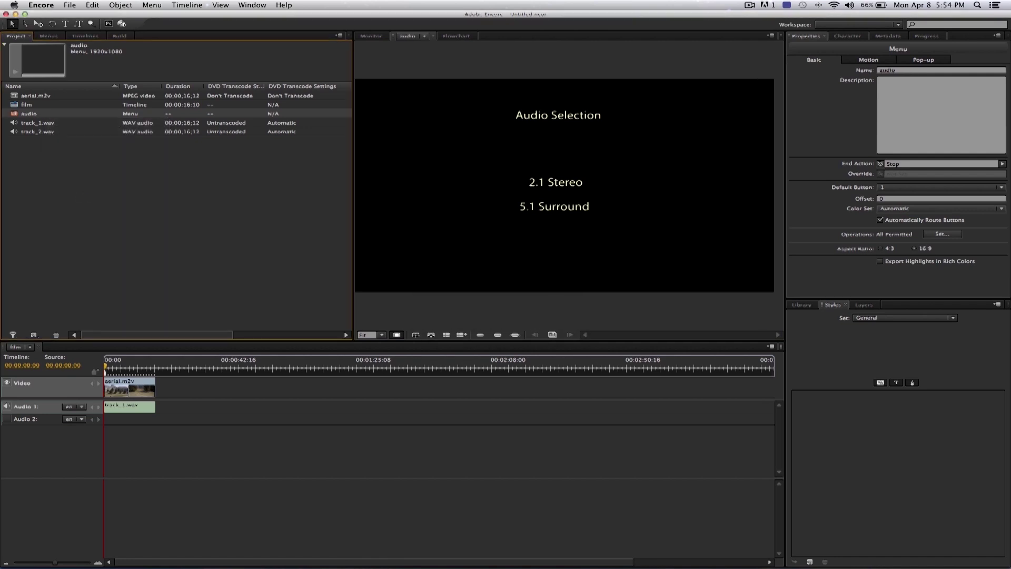
# Step: Create a new blank menu in the project
pyautogui.click(29, 207)
pyautogui.rightClick(46, 183)
pyautogui.moveTo(82, 203)
pyautogui.click(143, 205)
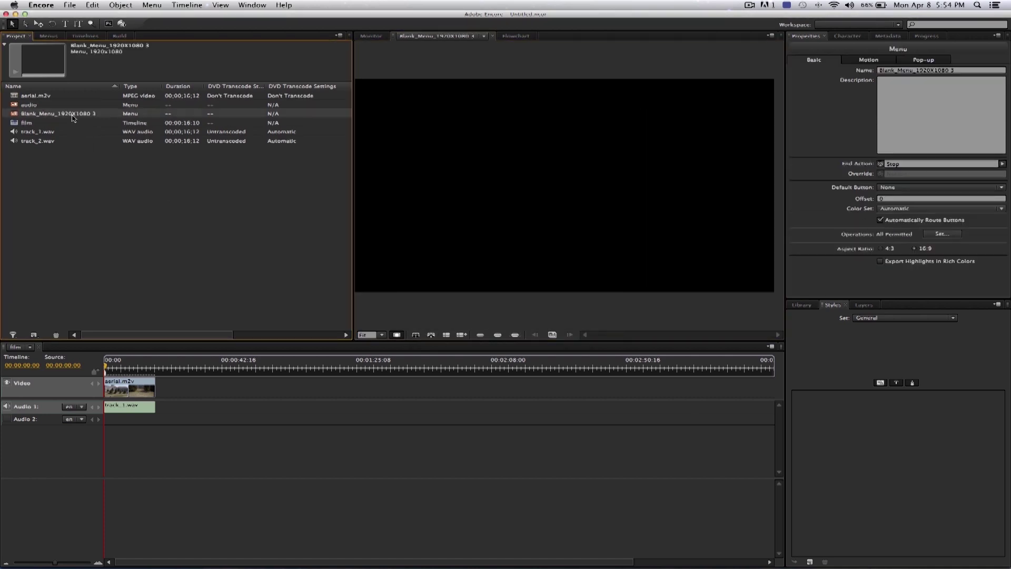
# Step: Rename the new blank menu as "main menu"
pyautogui.rightClick(74, 119)
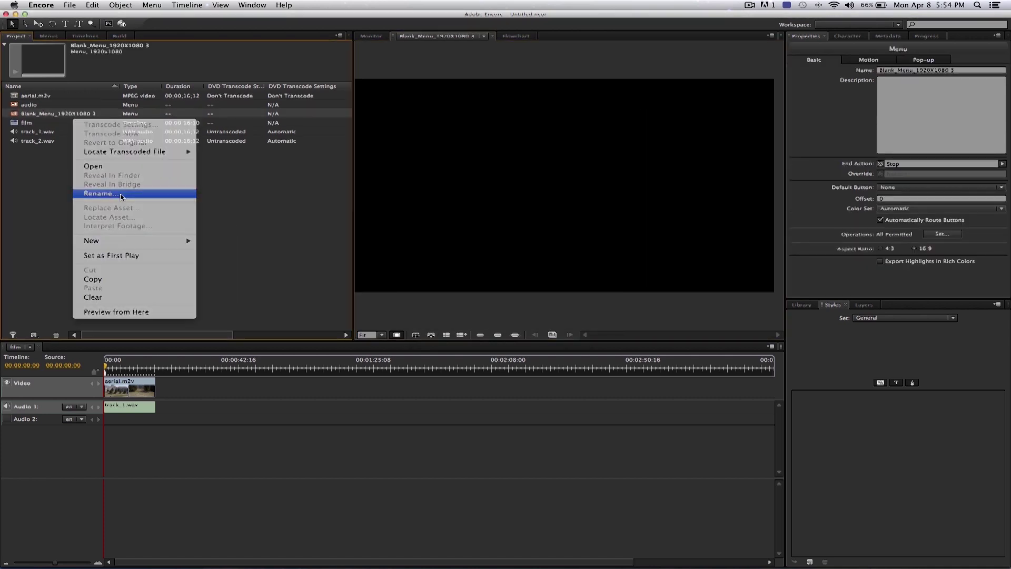
pyautogui.click(101, 193)
pyautogui.write('main menu')
pyautogui.press('Return')
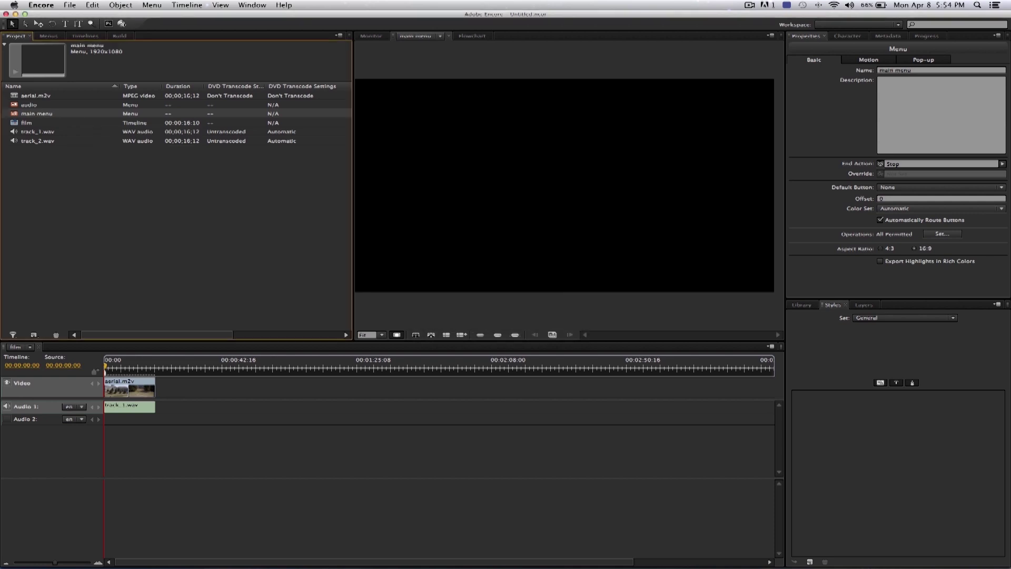
# Step: Add the text items "Main Menu", "Play Movie" and "Audio Selection" to the empty main menu
pyautogui.click(63, 24)
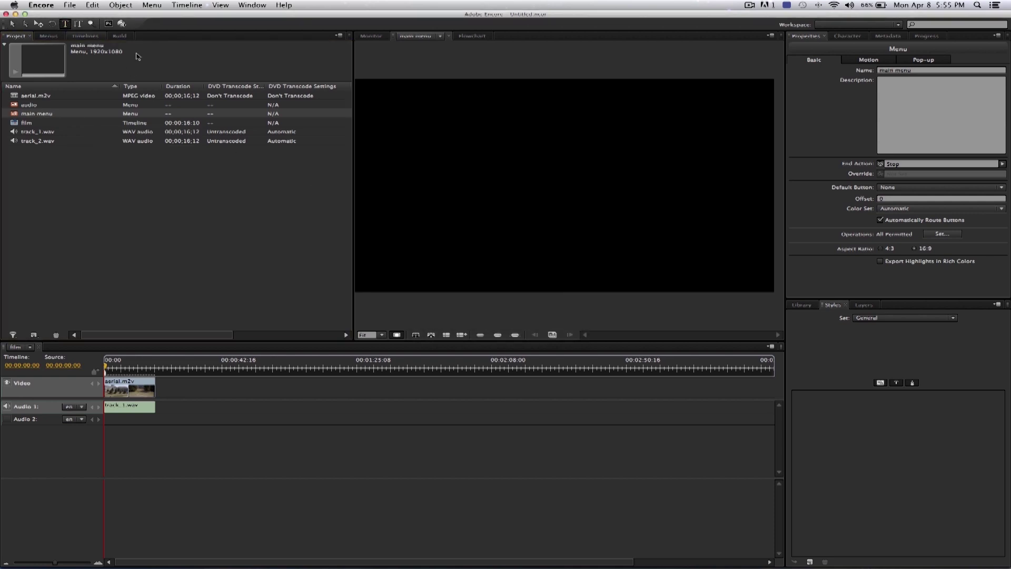
pyautogui.click(530, 104)
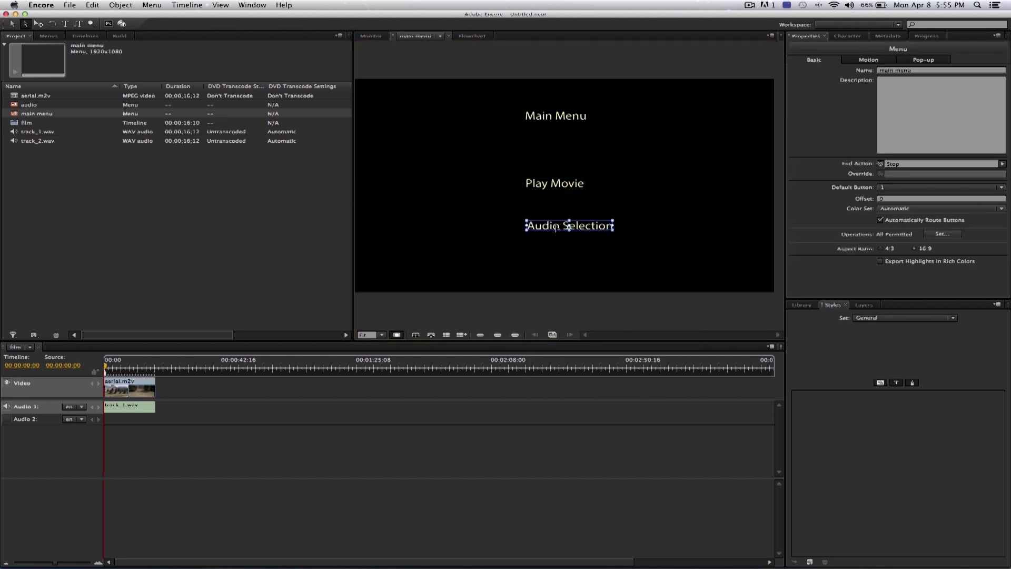
pyautogui.click(551, 260)
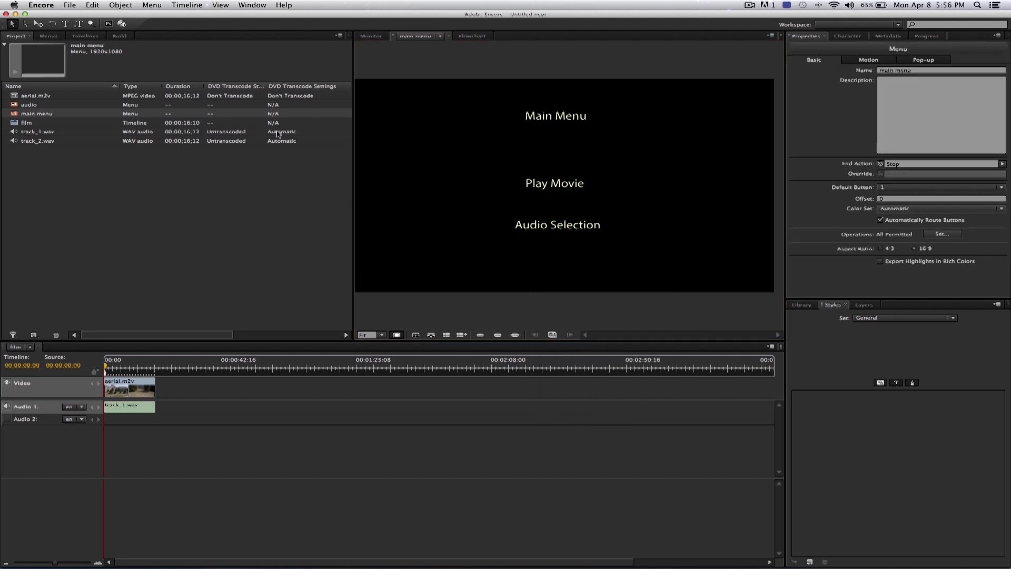
# Step: Link the Audio Selection button to the audio menu and the Play Movie button to the film timeline
pyautogui.click(553, 228)
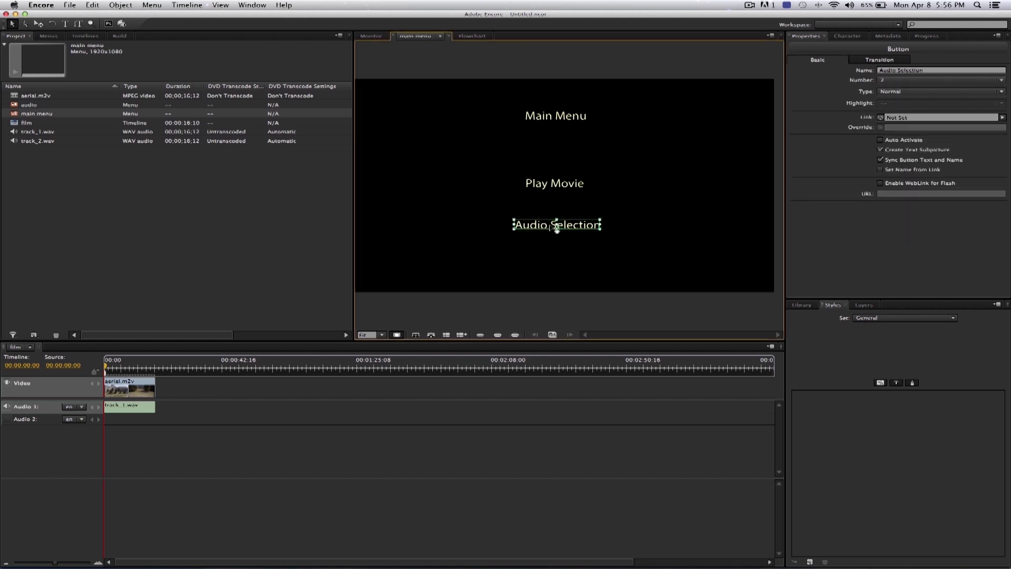
pyautogui.moveTo(883, 122); pyautogui.dragTo(31, 107)
pyautogui.click(546, 188)
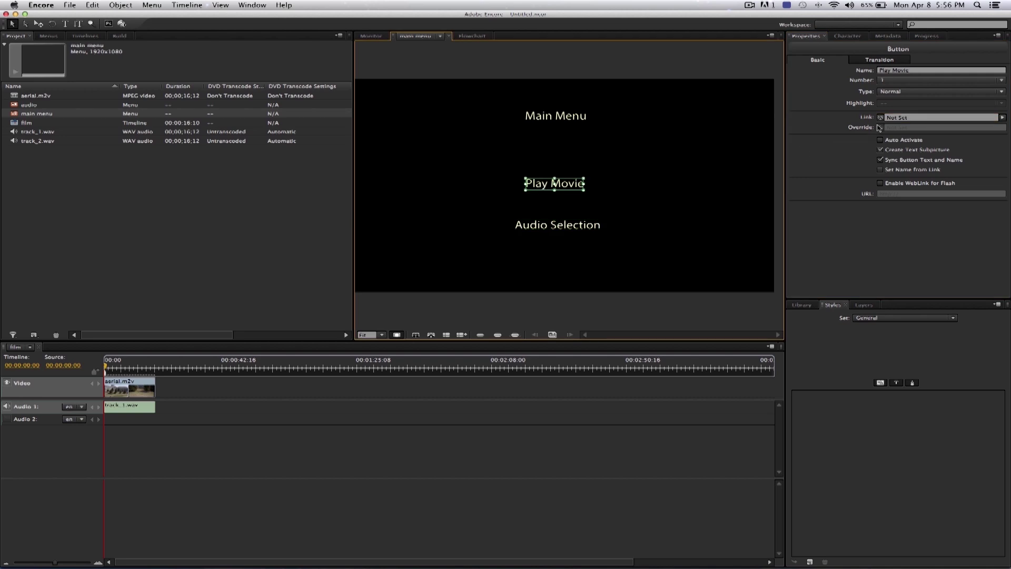
pyautogui.moveTo(882, 119); pyautogui.dragTo(128, 122)
pyautogui.moveTo(34, 123); pyautogui.dragTo(25, 126)
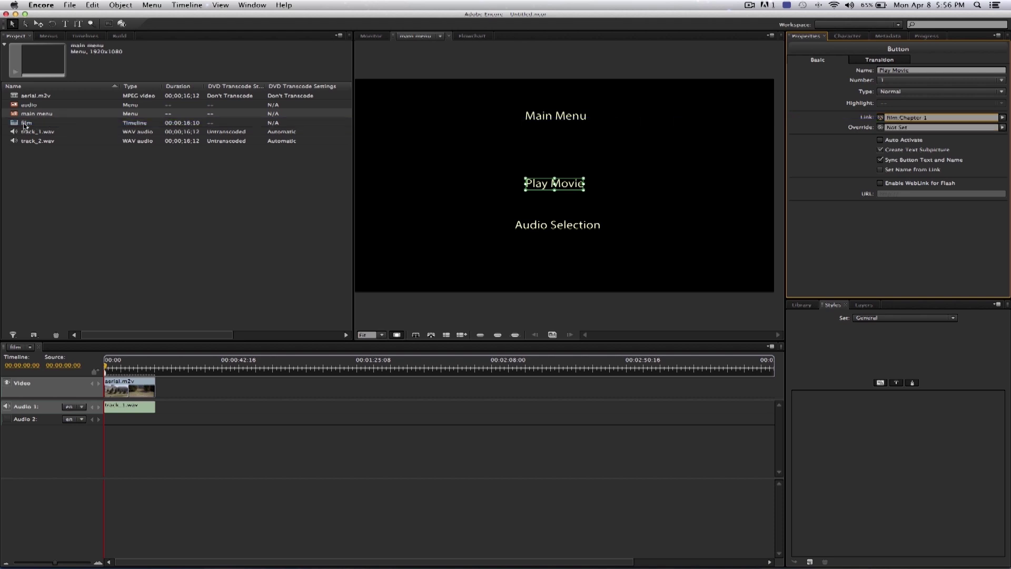
# Step: Preview the project from the main menu, play the movie with the Play Movie button, and exit the preview
pyautogui.click(402, 174)
pyautogui.rightClick(402, 174)
pyautogui.moveTo(441, 343)
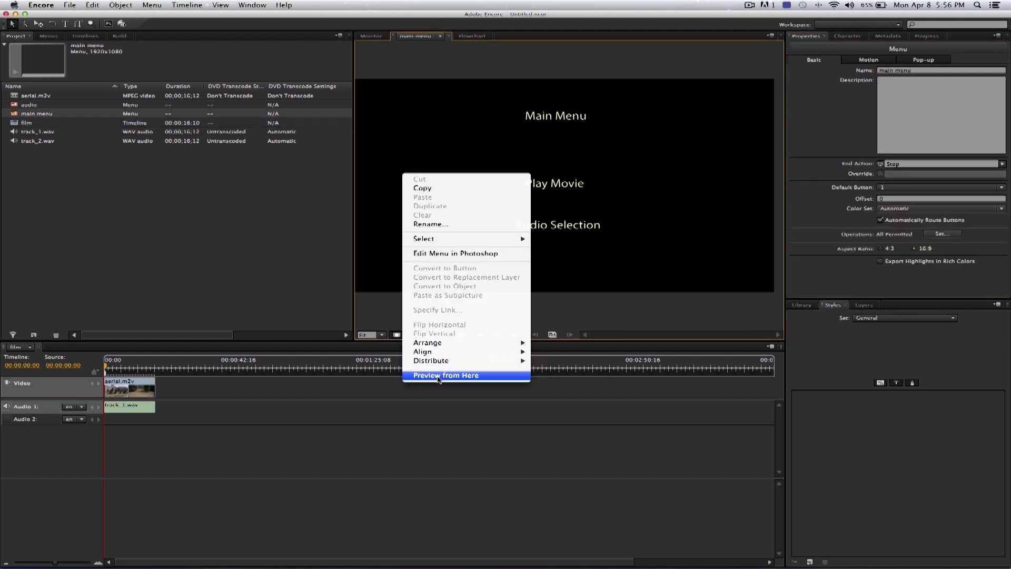
pyautogui.click(441, 376)
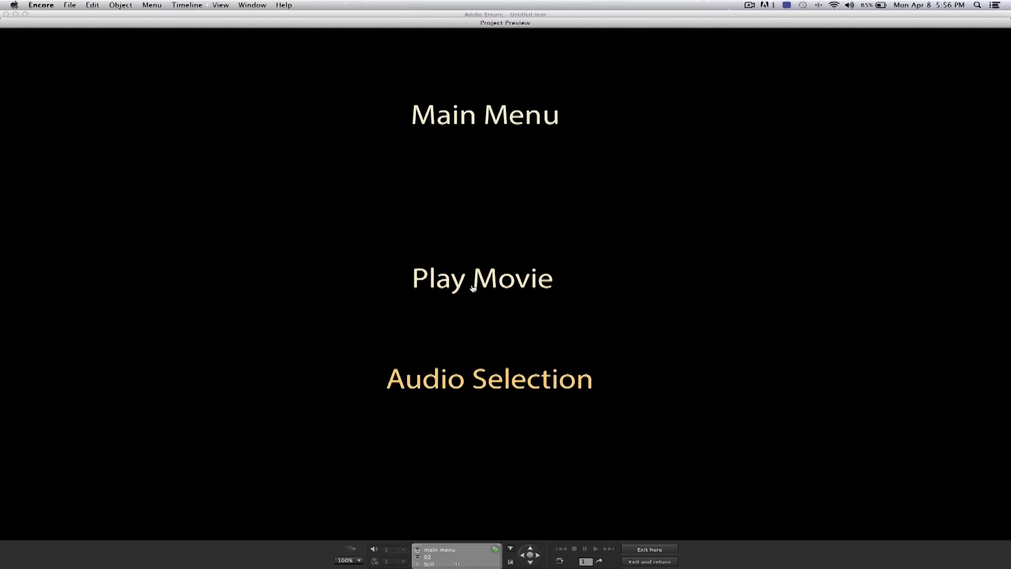
pyautogui.click(472, 287)
pyautogui.click(646, 563)
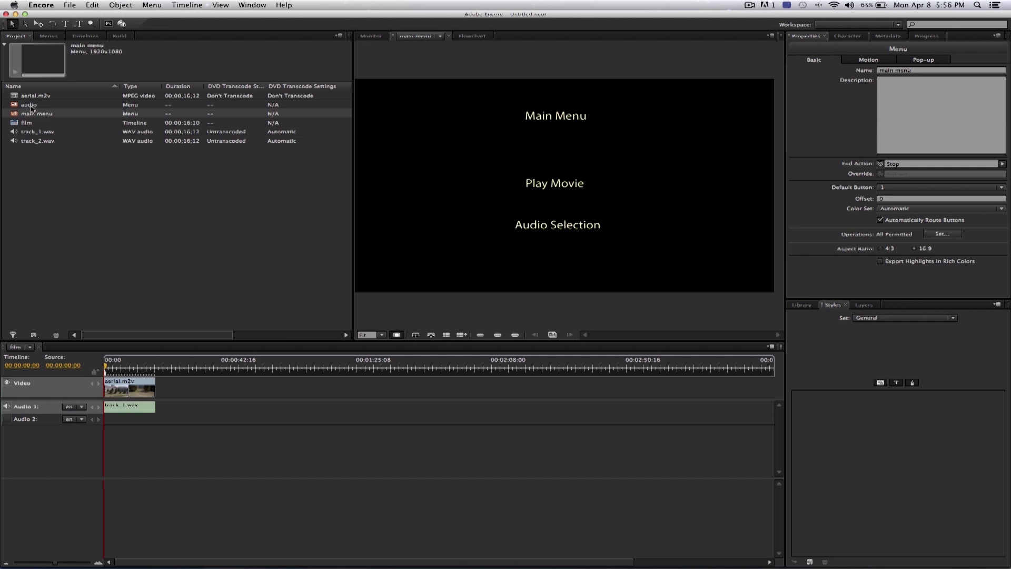
# Step: In the audio menu, change the 5.1 Surround button's link to the main menu with audio track 2
pyautogui.doubleClick(30, 105)
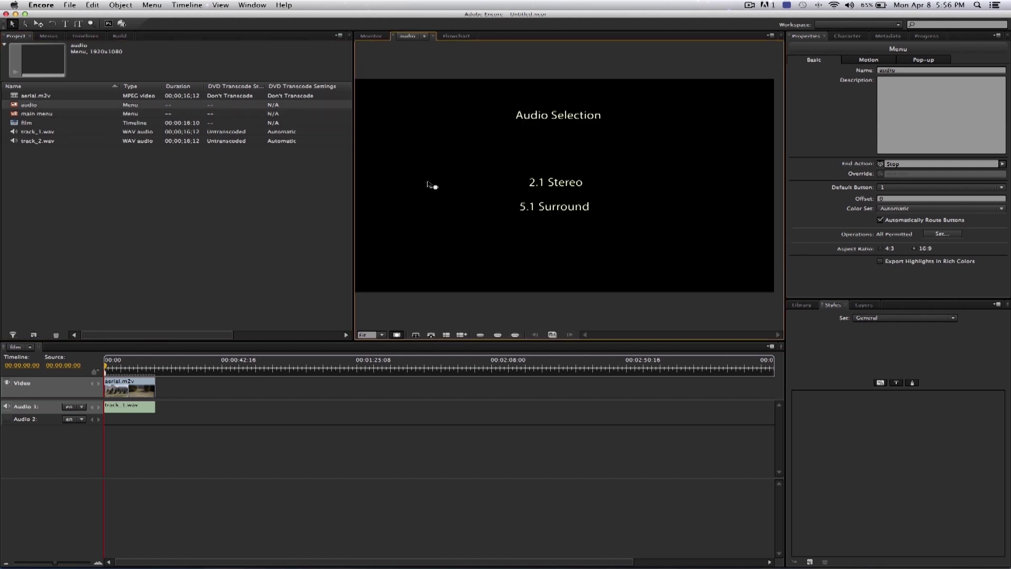
pyautogui.click(566, 212)
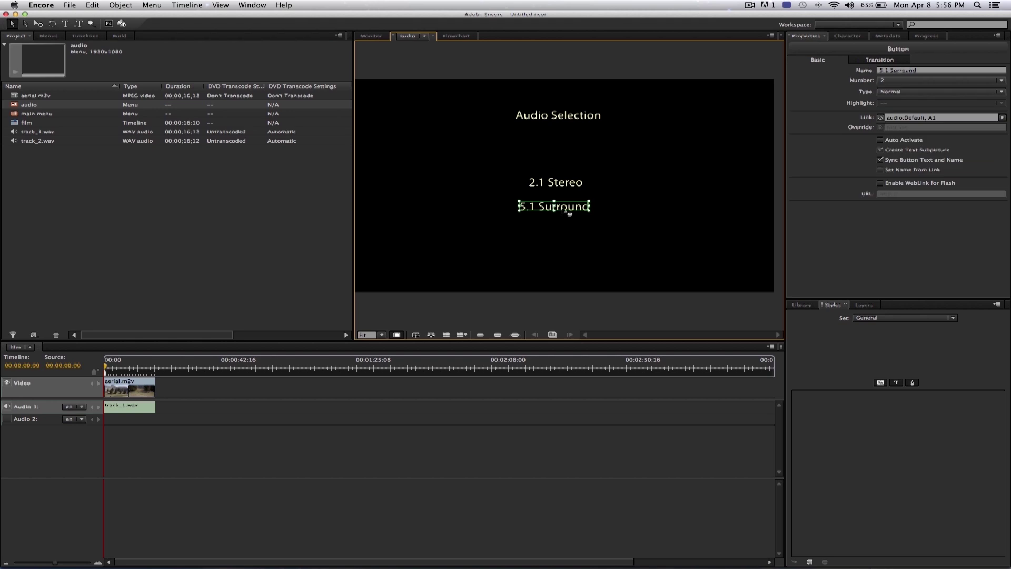
pyautogui.rightClick(568, 210)
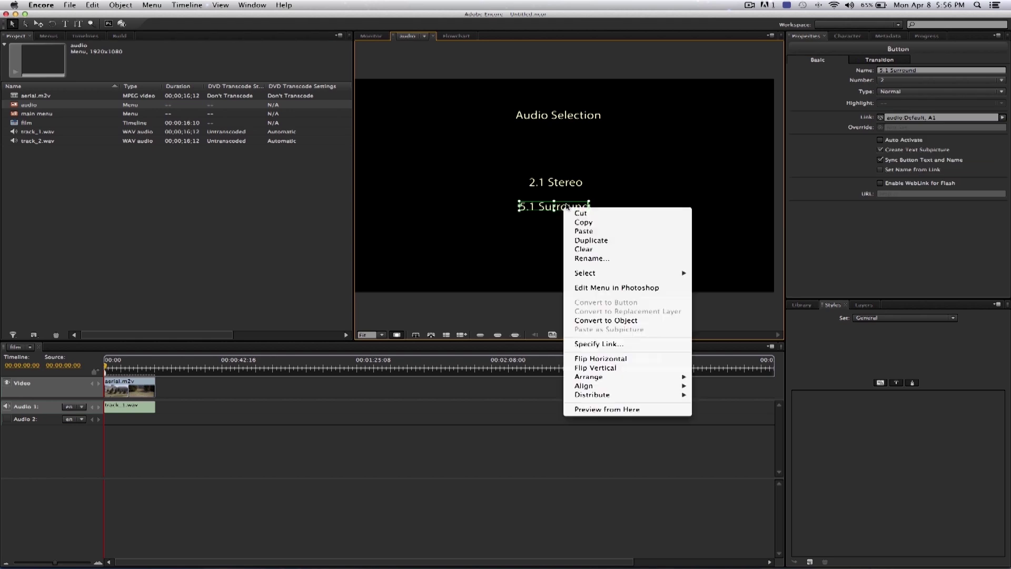
pyautogui.click(601, 344)
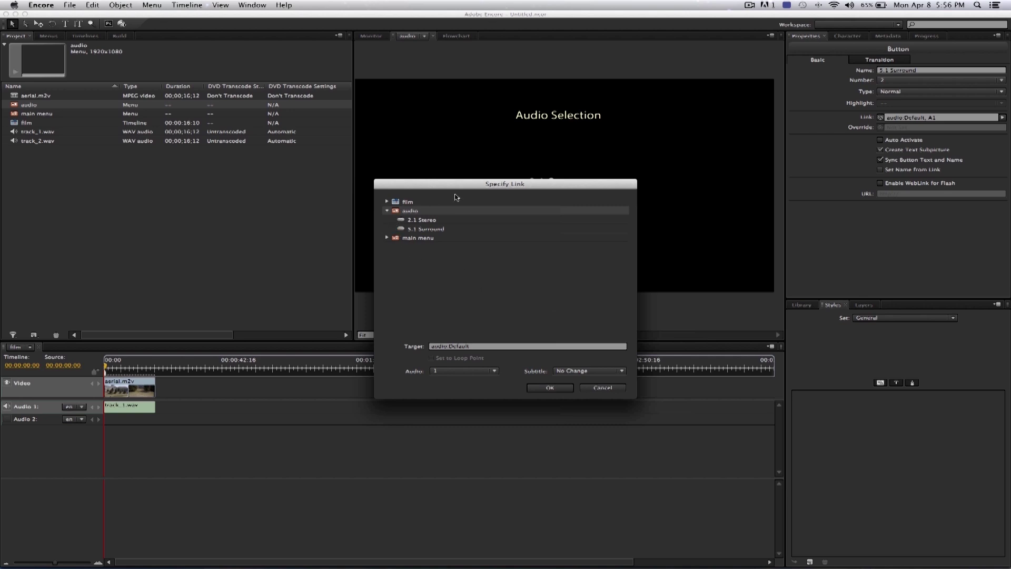
pyautogui.moveTo(469, 185); pyautogui.dragTo(514, 262)
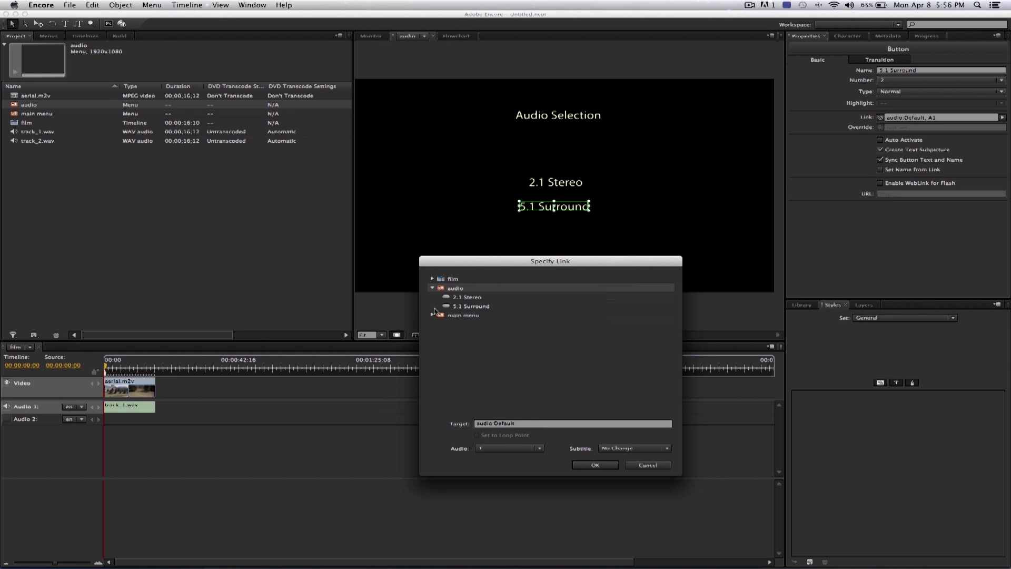
pyautogui.click(459, 316)
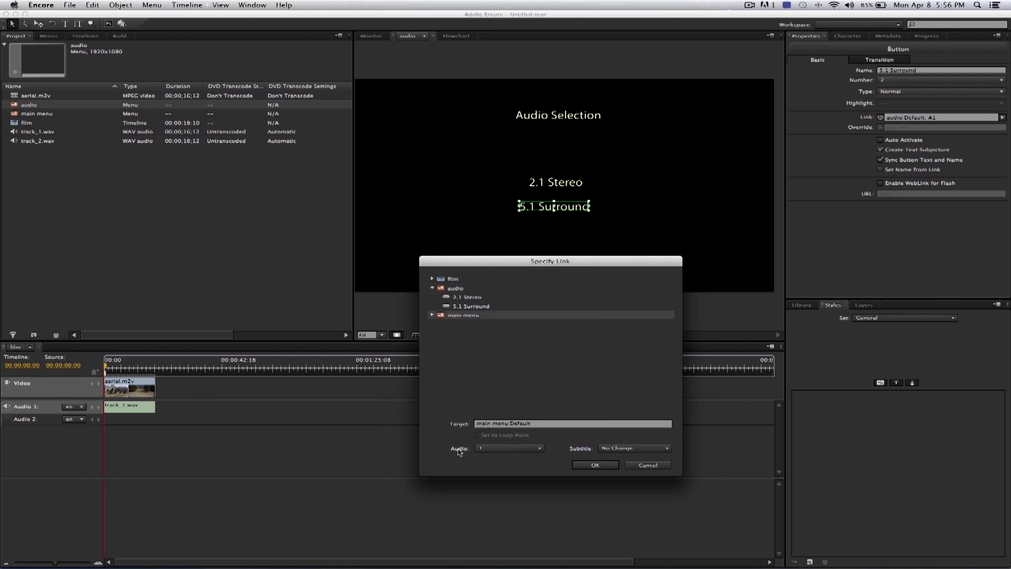
pyautogui.click(484, 449)
pyautogui.click(488, 475)
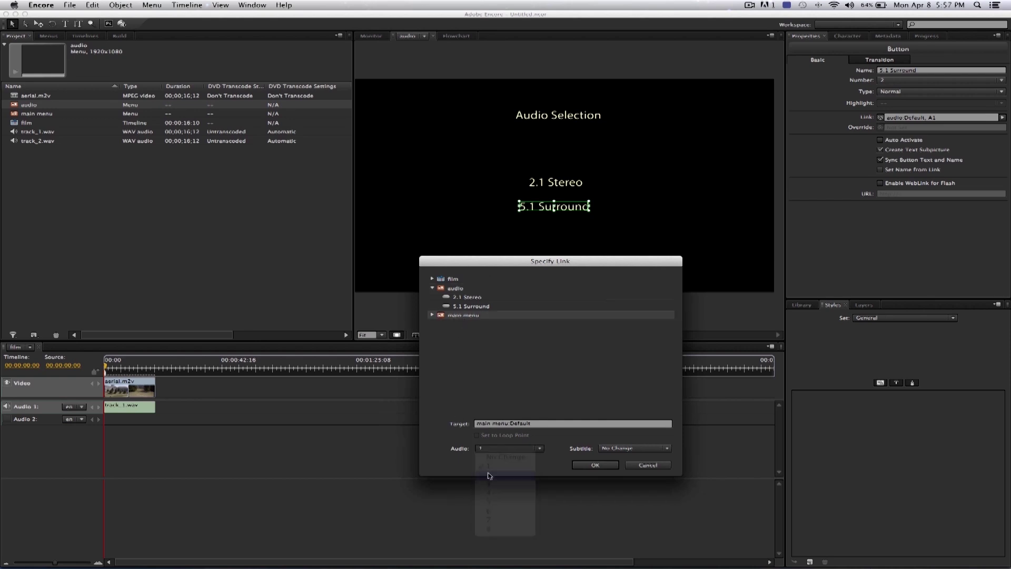
pyautogui.click(594, 466)
pyautogui.click(457, 265)
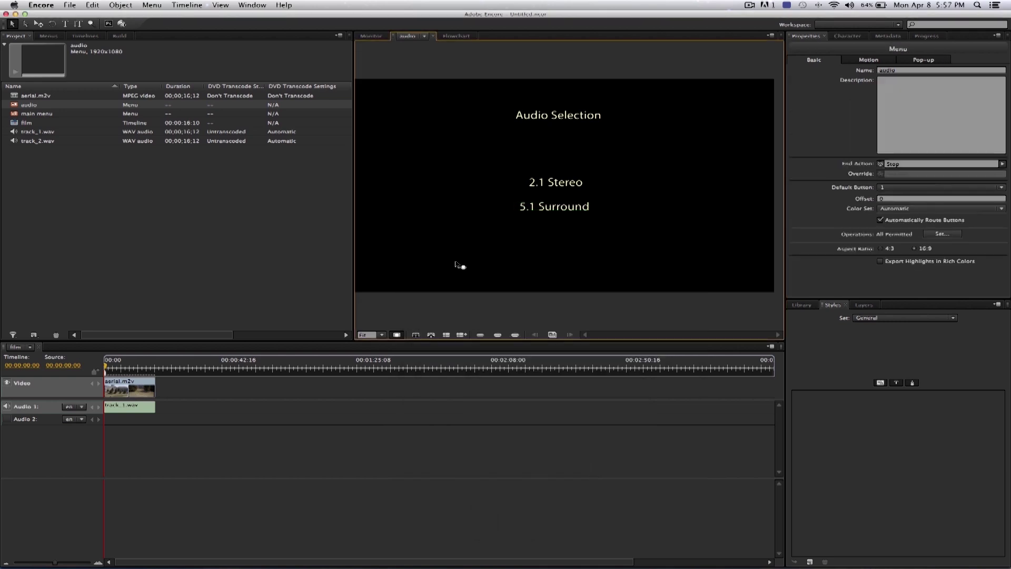
# Step: Reopen the main menu and preview the project from it
pyautogui.doubleClick(46, 114)
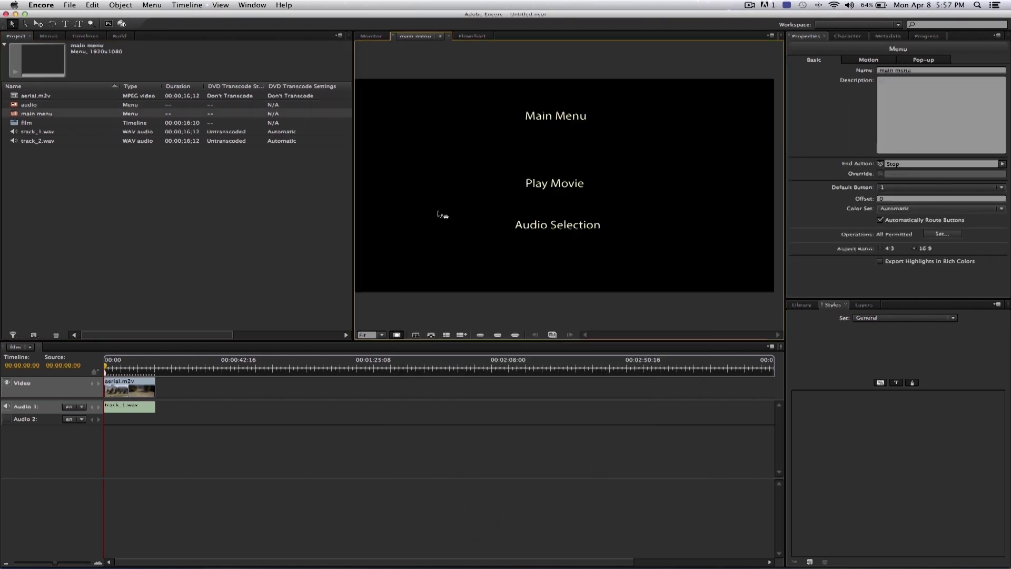
pyautogui.rightClick(424, 187)
pyautogui.click(464, 388)
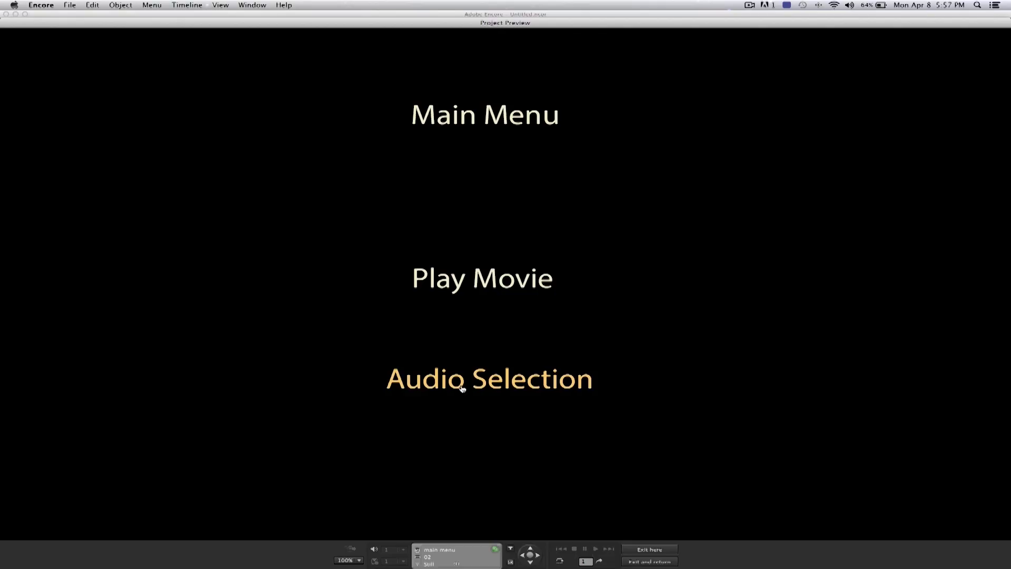
# Step: In the preview, choose 5.1 Surround from the Audio Selection menu, play the movie, and exit the preview
pyautogui.click(466, 387)
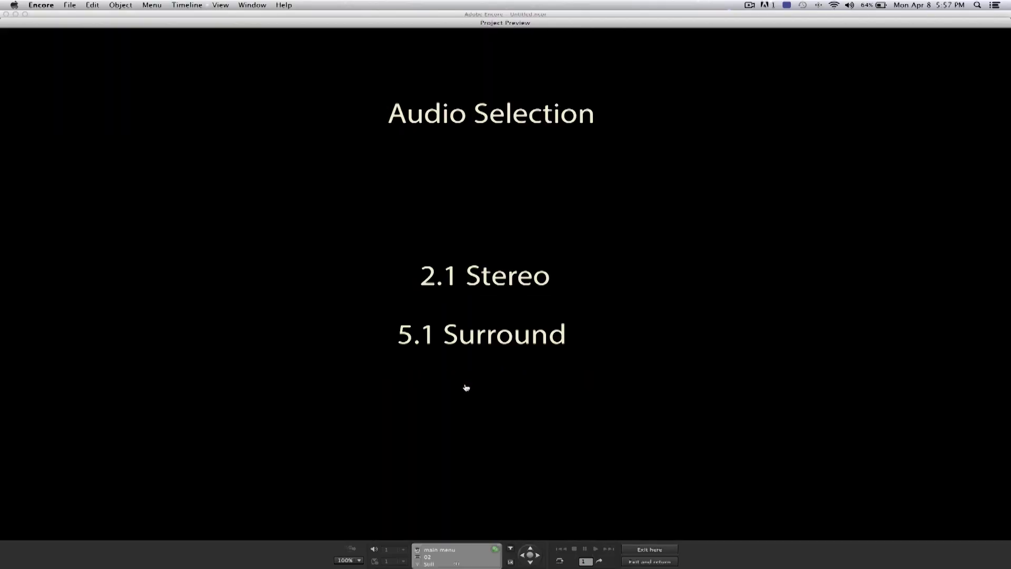
pyautogui.click(455, 341)
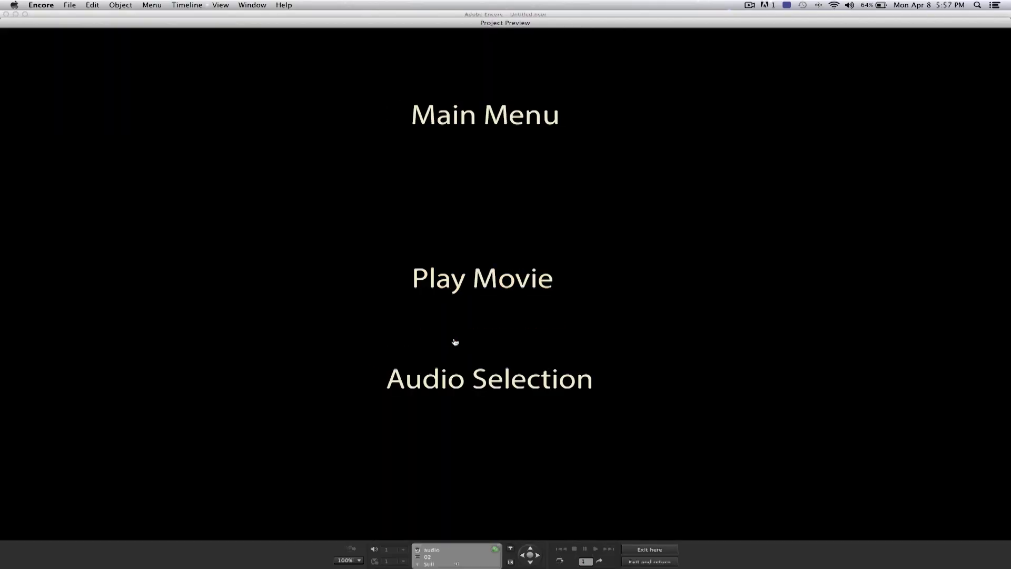
pyautogui.click(467, 288)
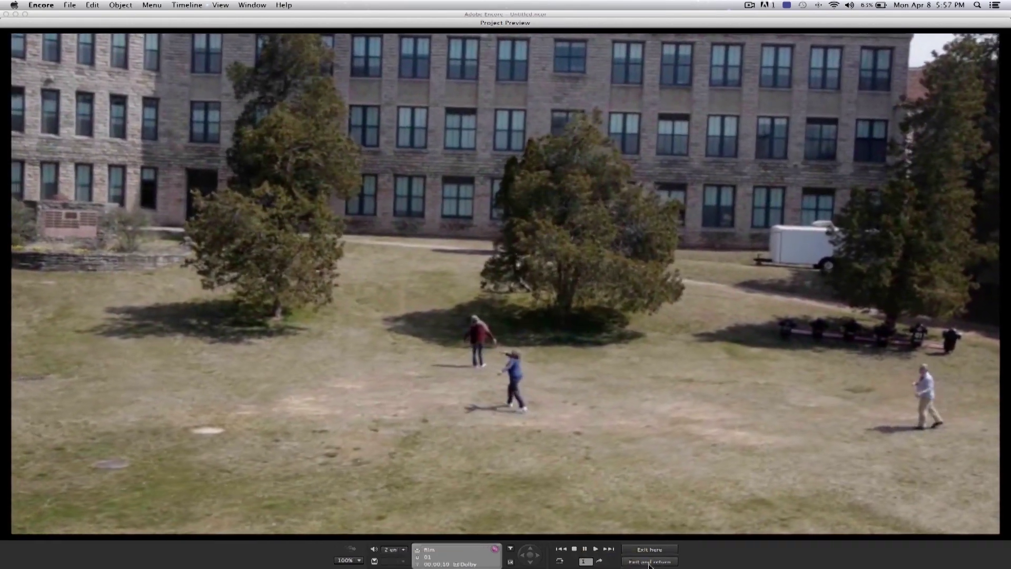
pyautogui.click(638, 562)
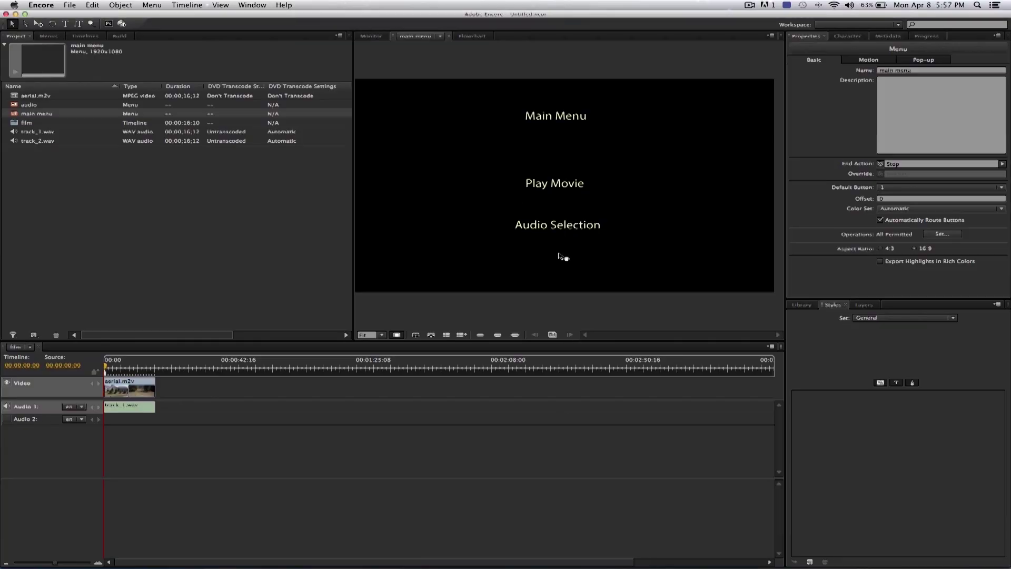
# Step: In the audio menu, change the 2.1 Stereo button's link to the main menu with audio track 1
pyautogui.doubleClick(29, 106)
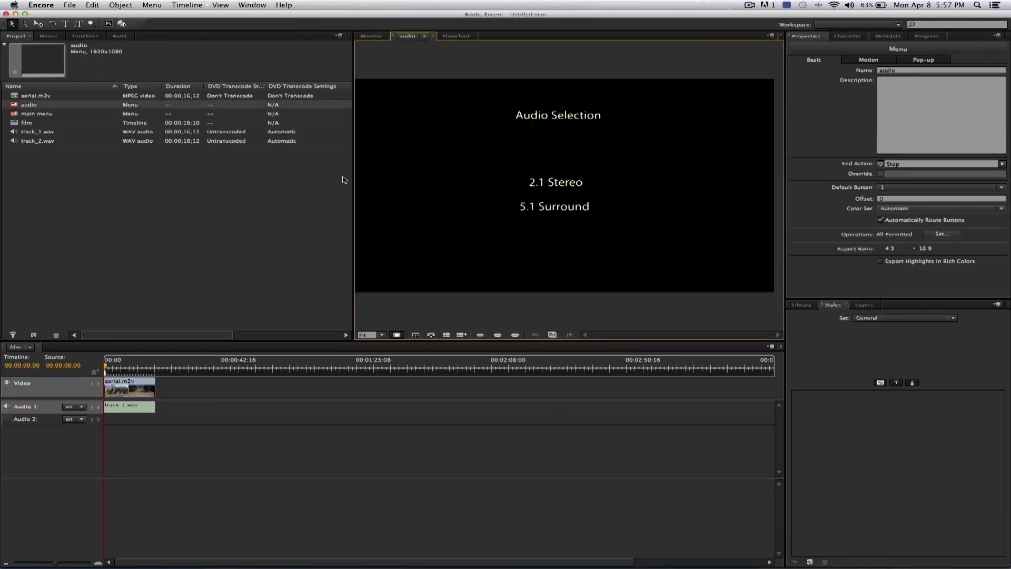
pyautogui.click(554, 185)
pyautogui.rightClick(552, 182)
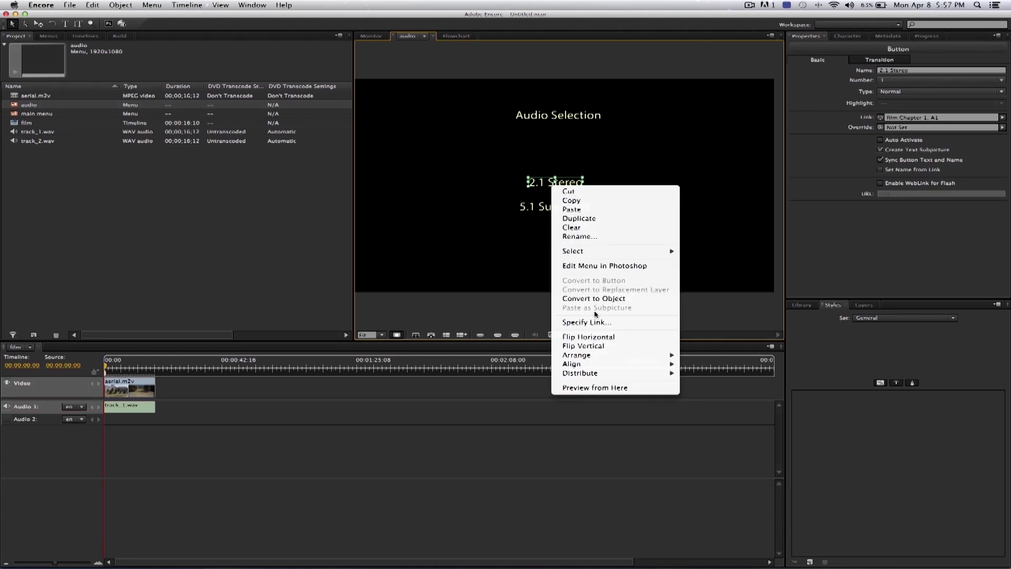
pyautogui.click(606, 329)
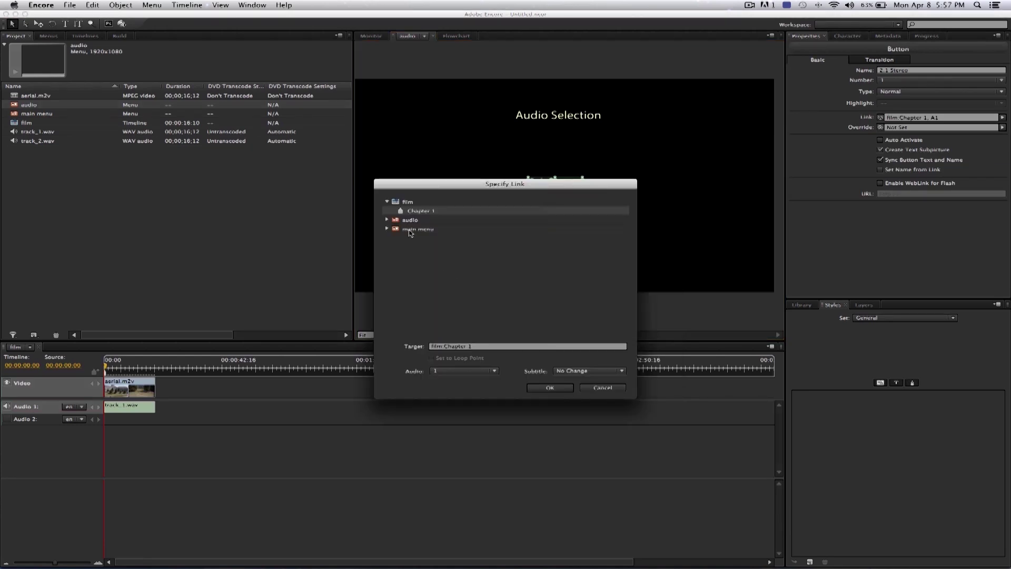
pyautogui.moveTo(468, 193); pyautogui.dragTo(478, 224)
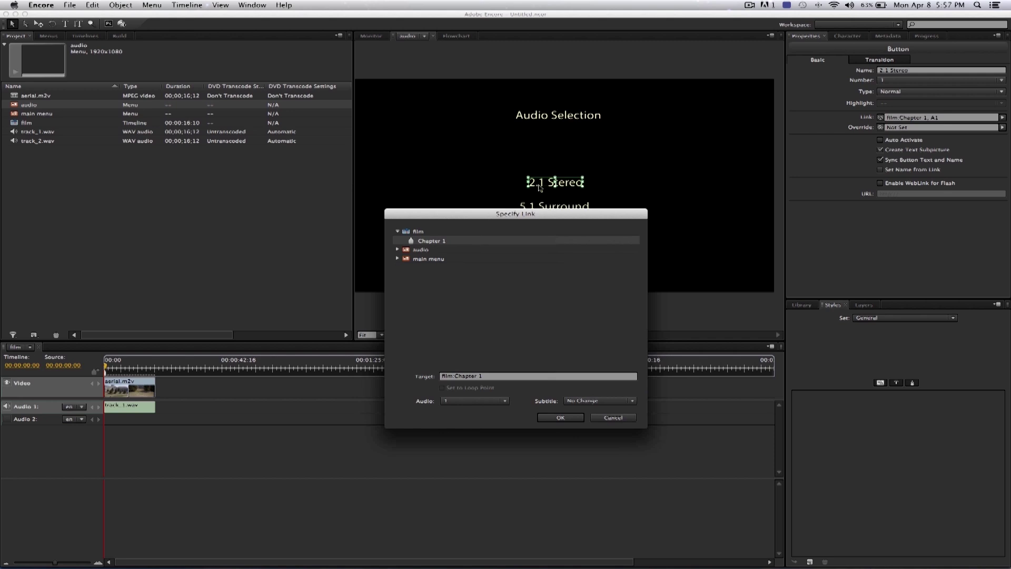
pyautogui.click(432, 260)
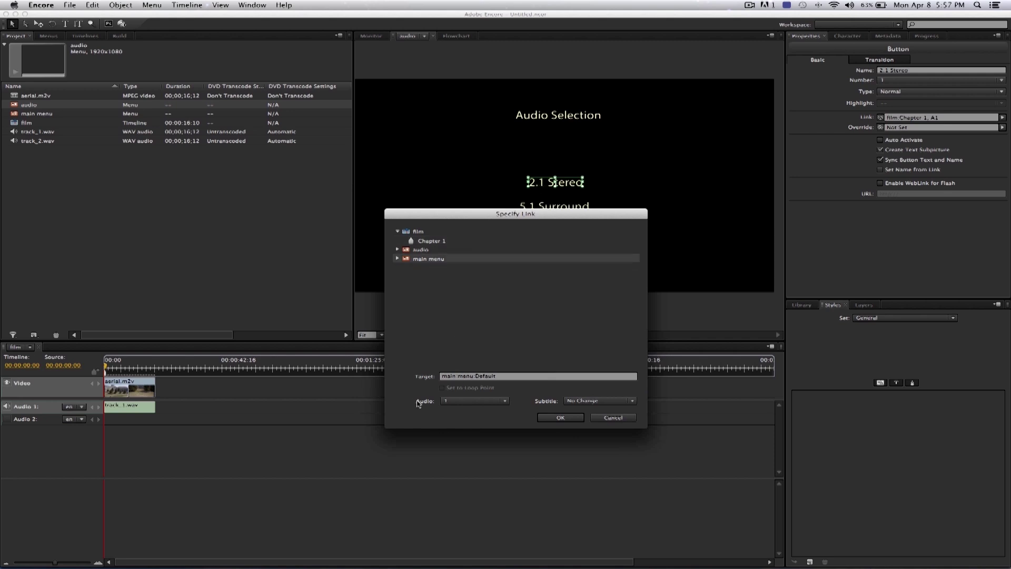
pyautogui.click(560, 418)
pyautogui.click(79, 229)
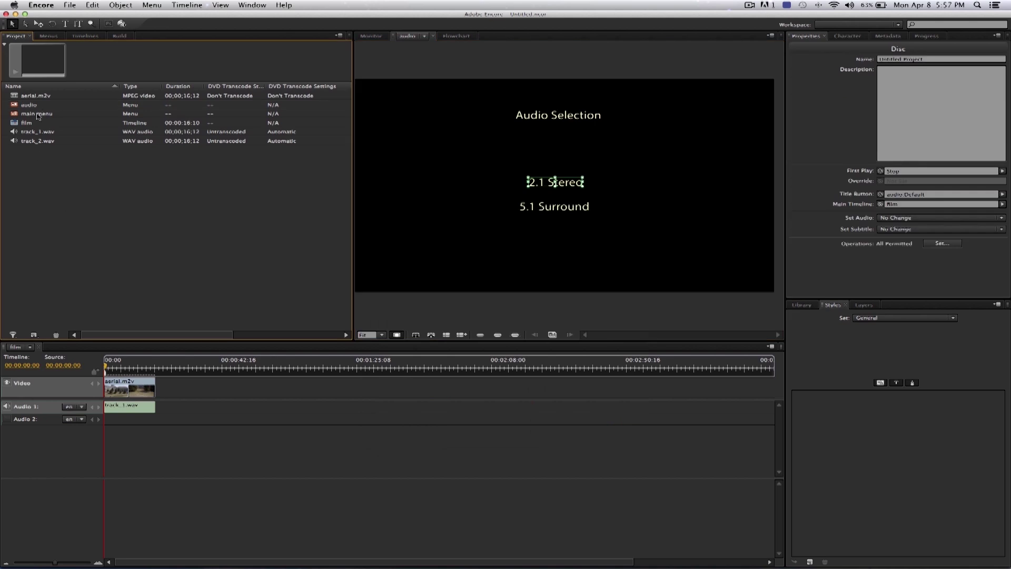
# Step: Preview the project from the main menu, choose 2.1 Stereo in the Audio Selection menu, and play the movie
pyautogui.click(35, 113)
pyautogui.keyDown('ctrl'); pyautogui.click(490, 225); pyautogui.keyUp('ctrl')
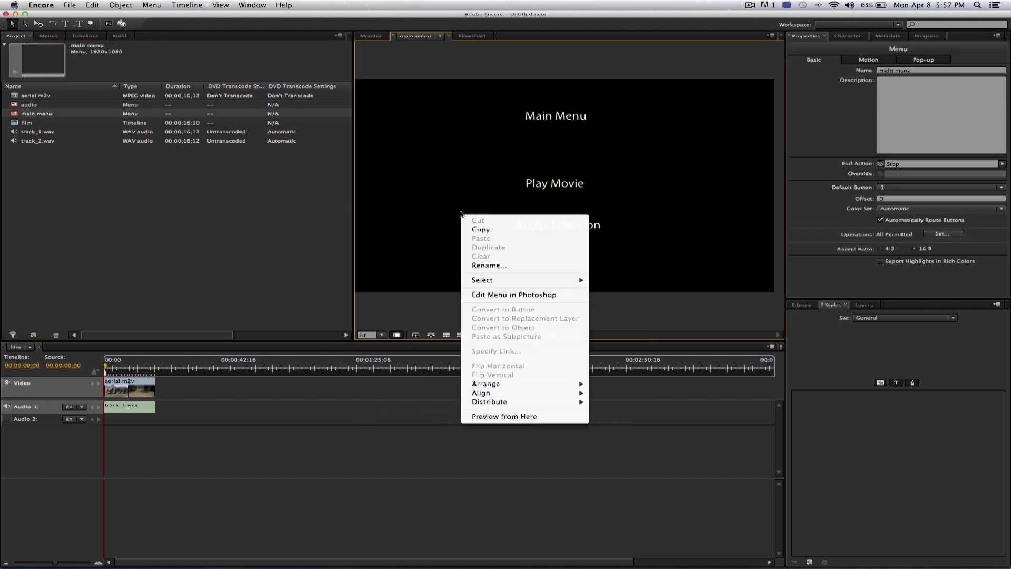
pyautogui.click(517, 418)
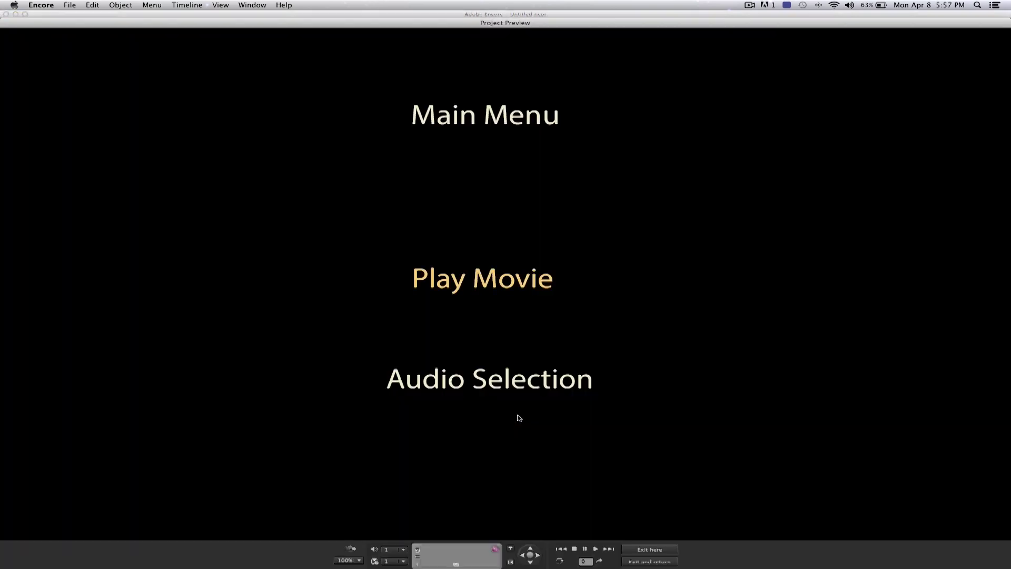
pyautogui.click(495, 383)
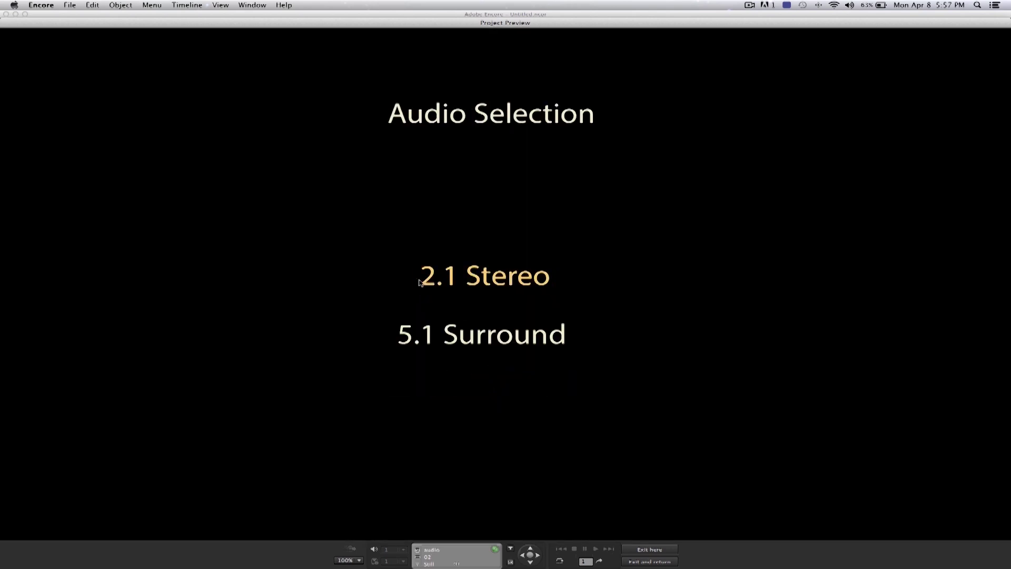
pyautogui.click(491, 278)
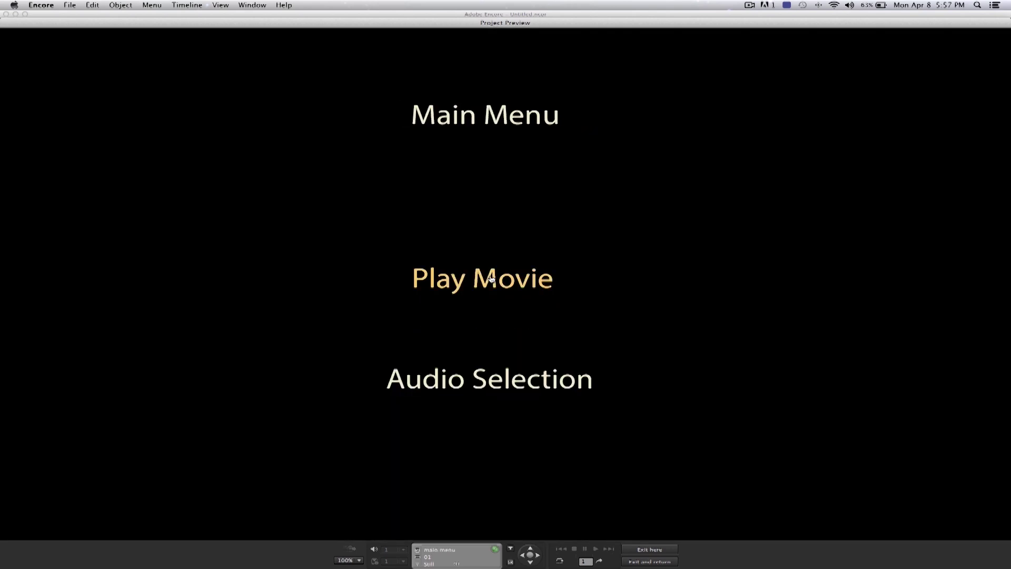
pyautogui.click(454, 288)
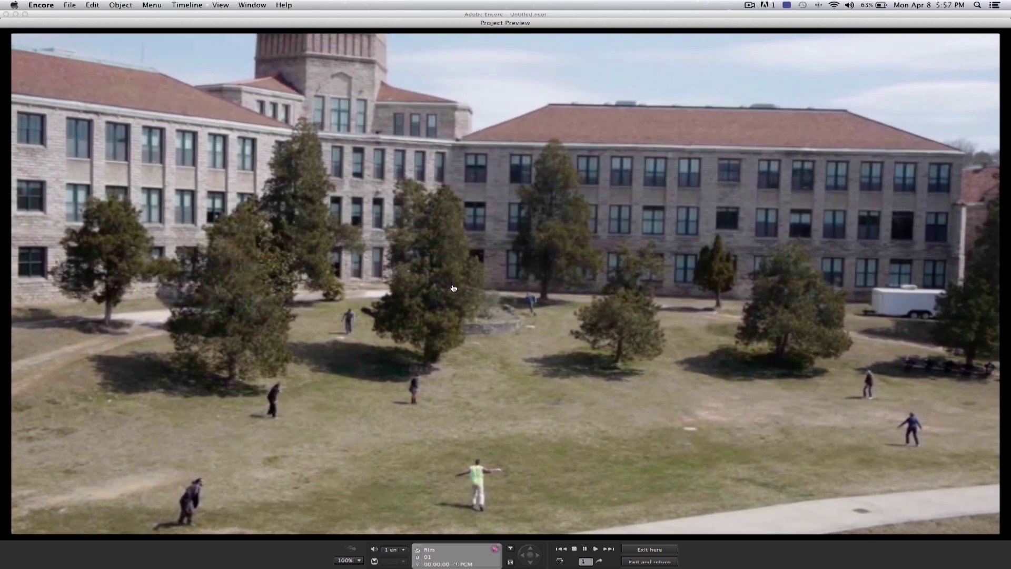